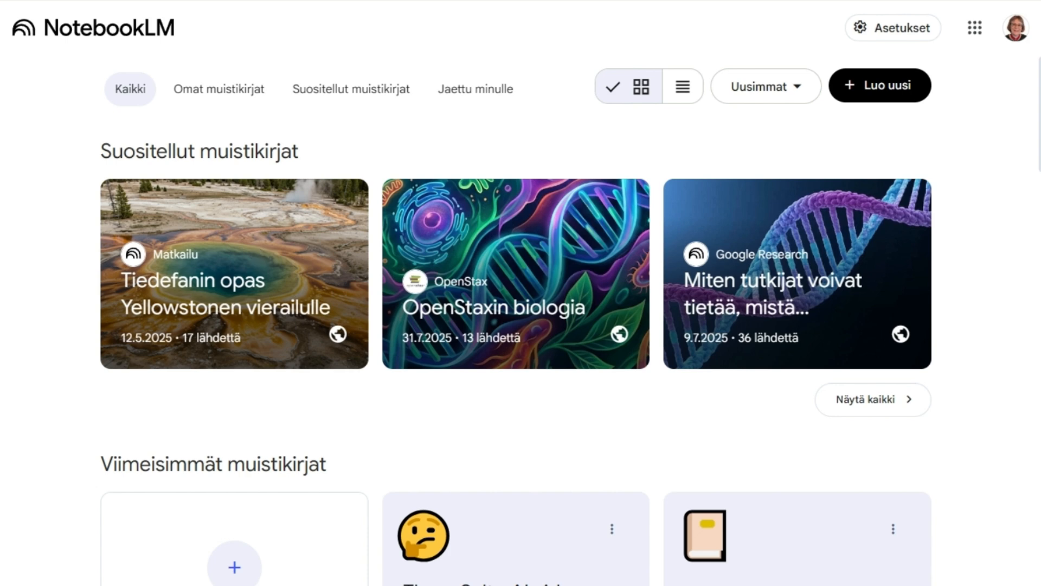
# - Create a new empty notebook and review its options for adding sources, without adding any
pyautogui.scroll(-8, 1025, 163)
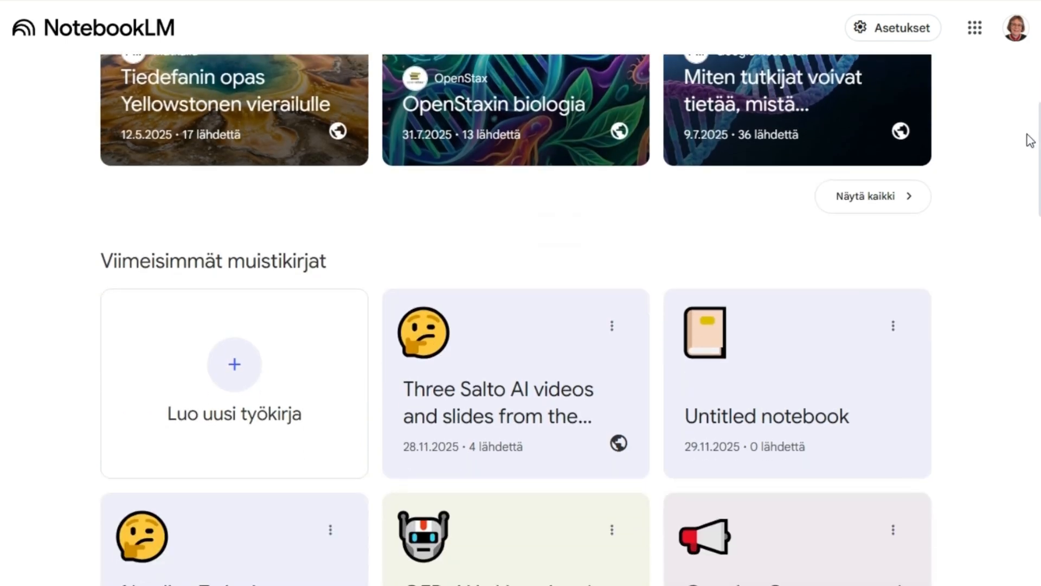
pyautogui.scroll(-8, 1025, 195)
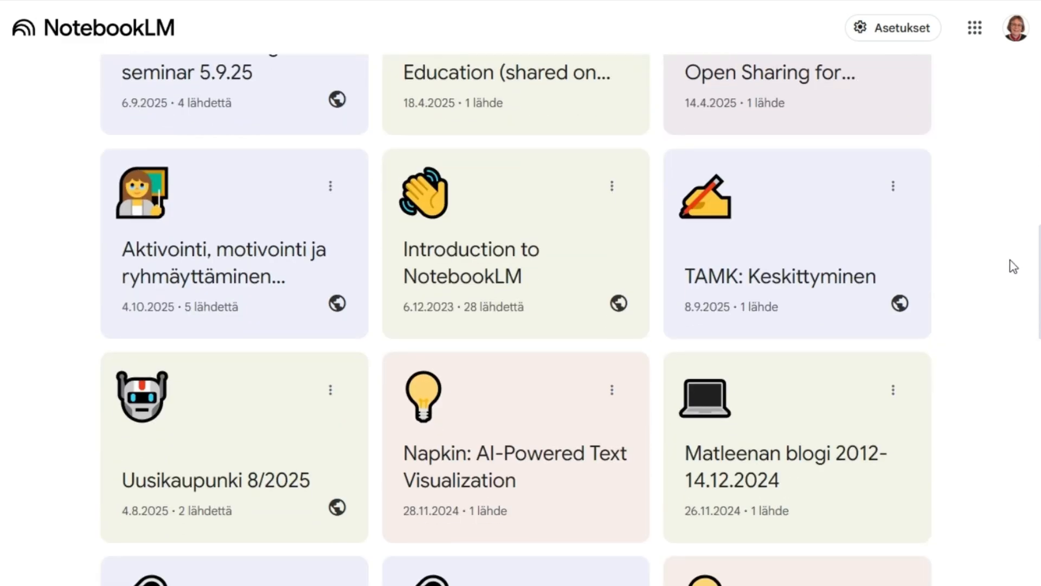
pyautogui.scroll(4, 1009, 244)
pyautogui.scroll(10, 1003, 145)
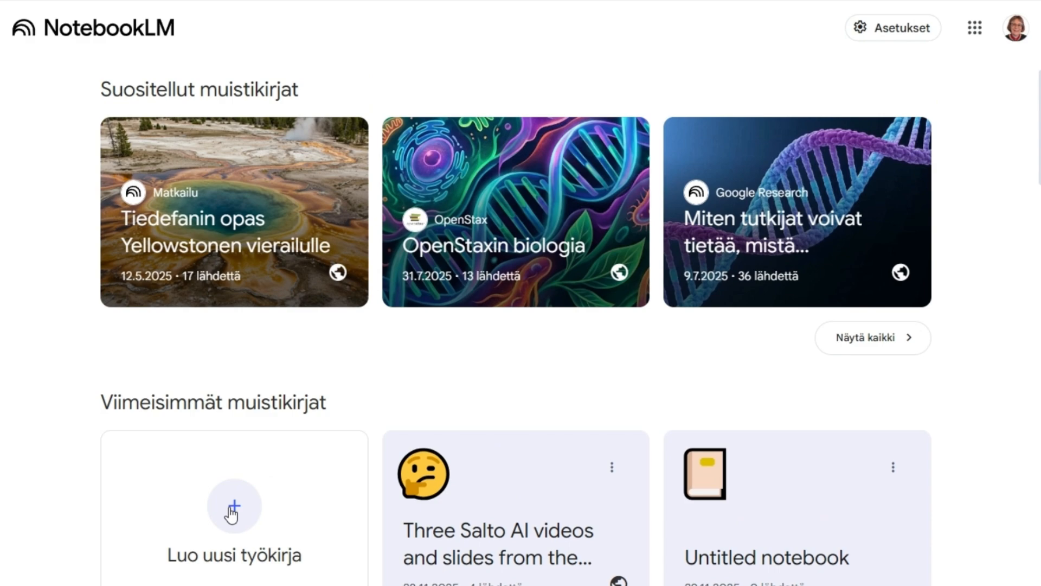
pyautogui.click(232, 510)
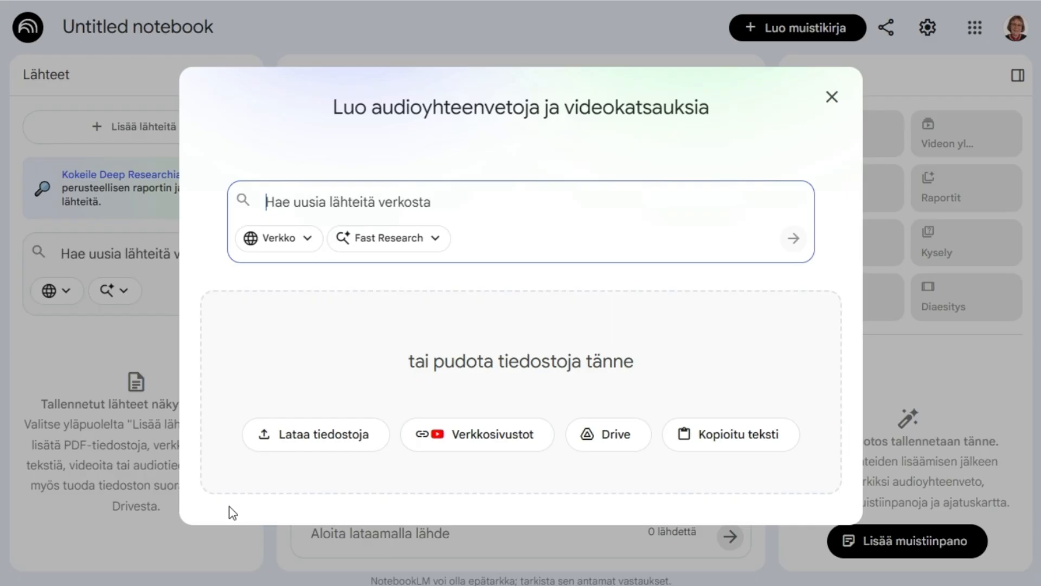
pyautogui.press('Escape')
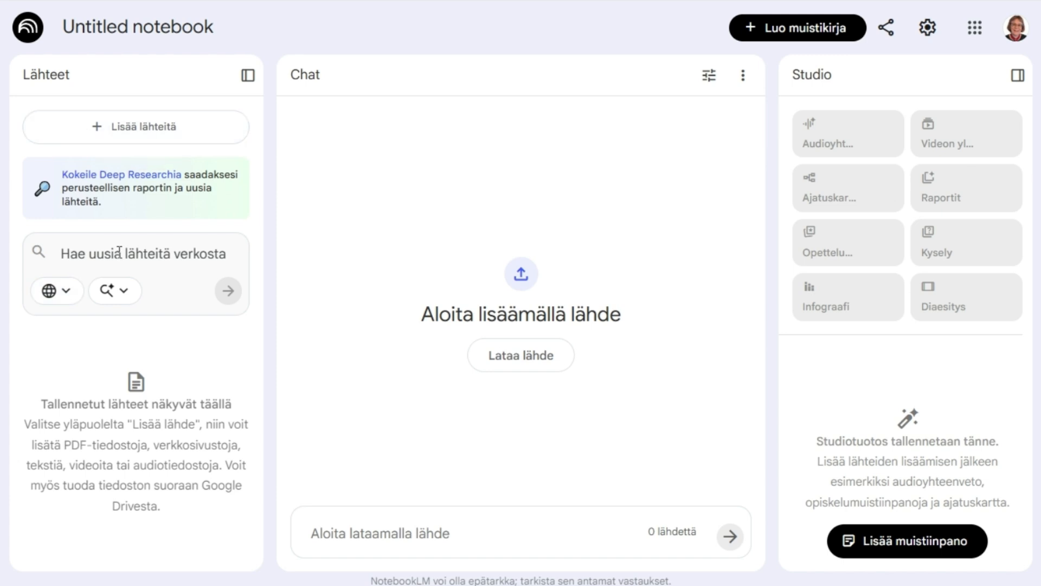
pyautogui.click(123, 127)
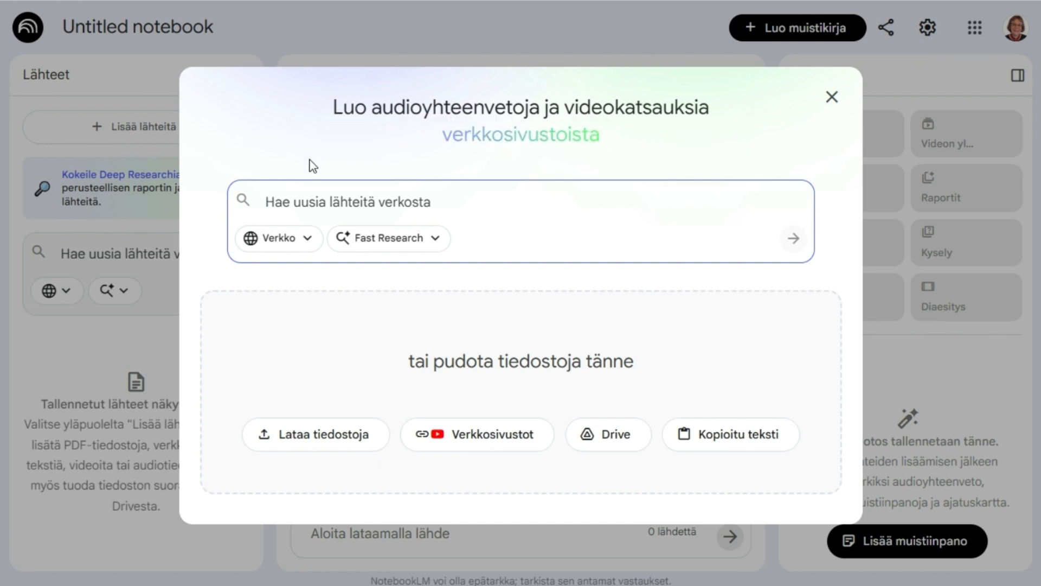
pyautogui.click(833, 98)
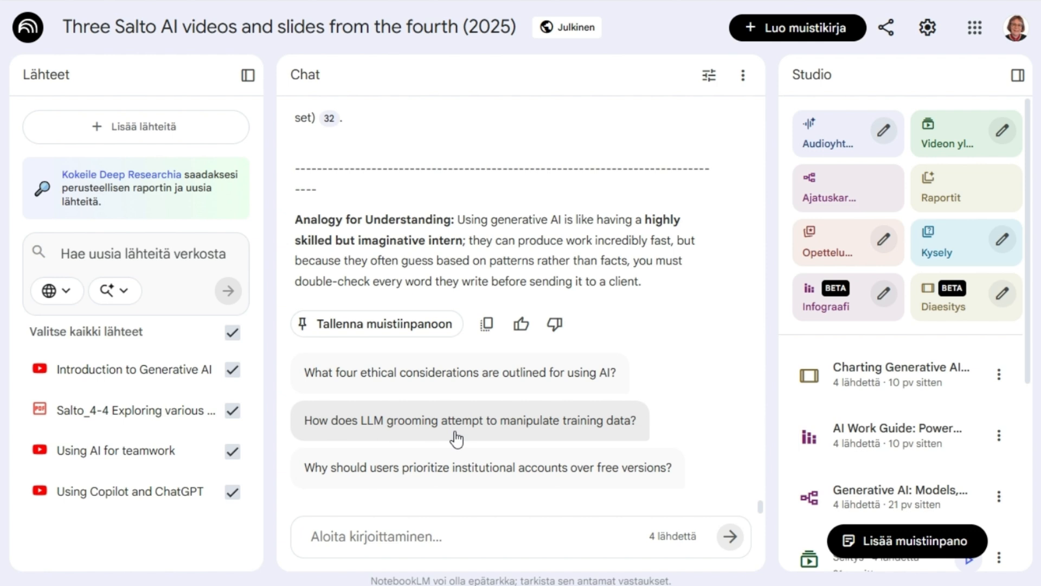
# - Ask the chat the suggested question about the four ethical considerations for using AI, and review the conversation settings without changing them
pyautogui.click(458, 374)
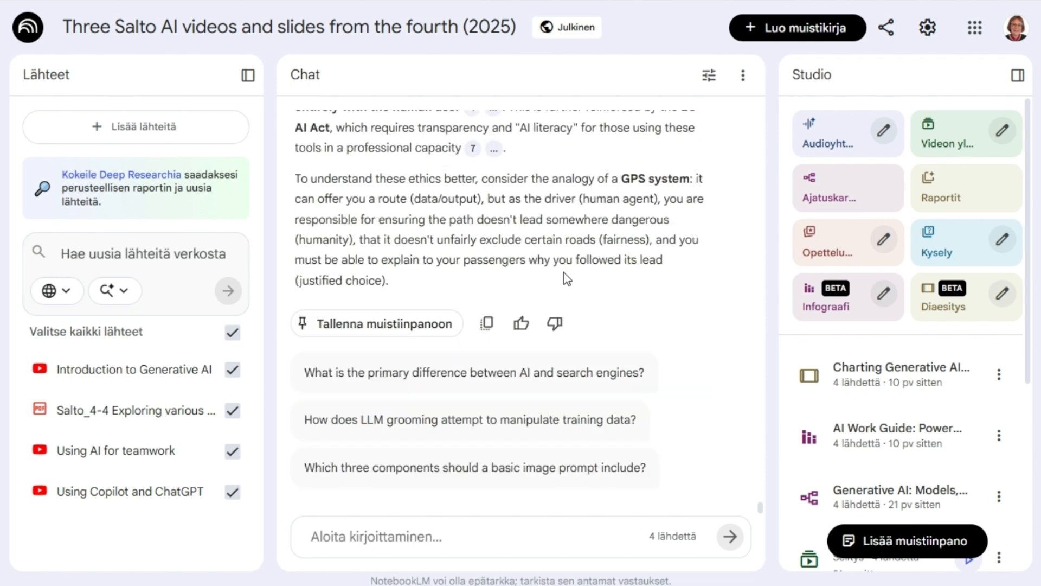
pyautogui.moveTo(471, 153)
pyautogui.click(709, 78)
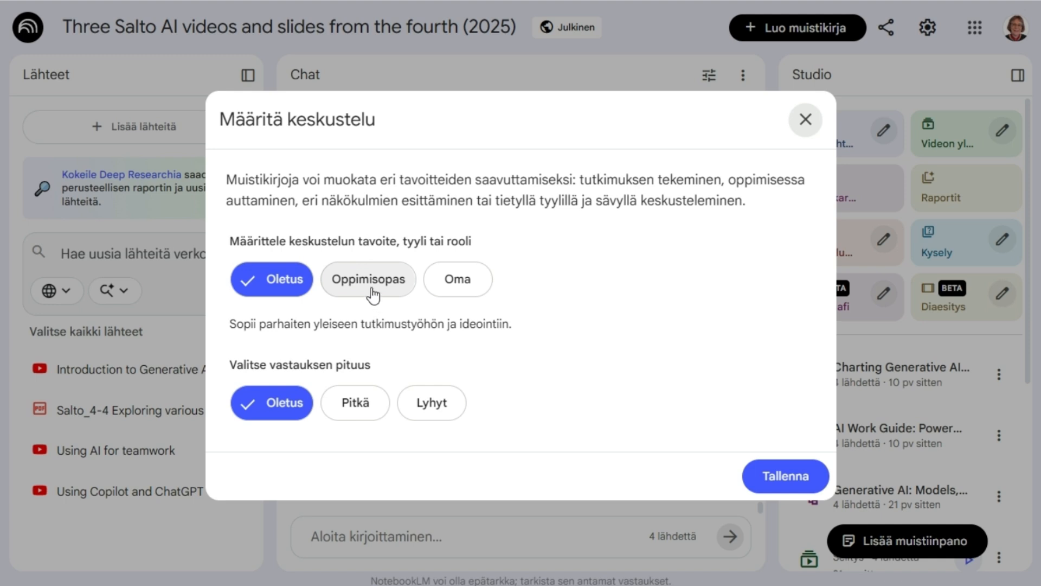
pyautogui.click(803, 119)
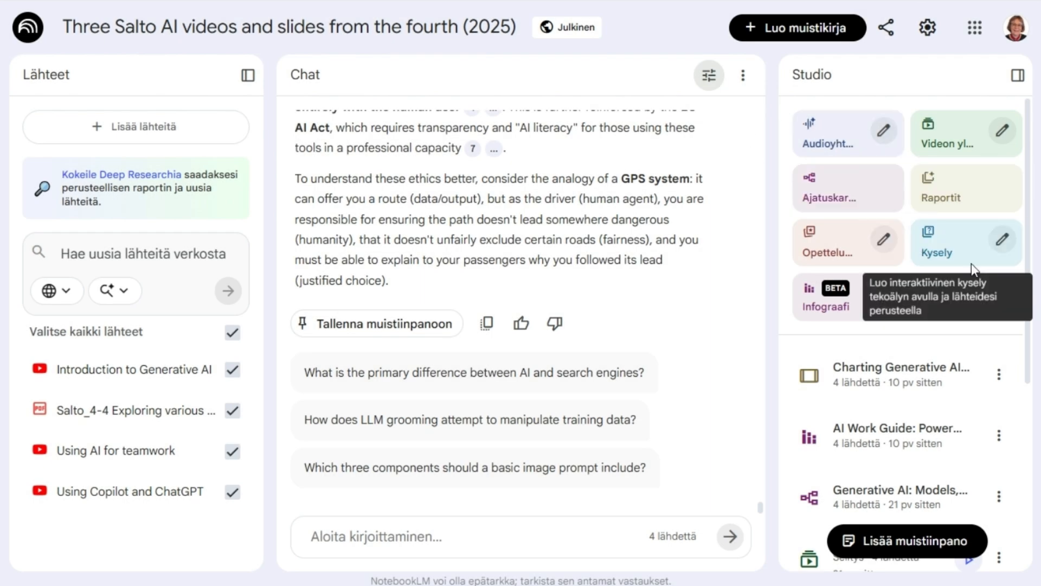
# - Review the audio overview's format, language, length and focus options without generating one
pyautogui.click(884, 131)
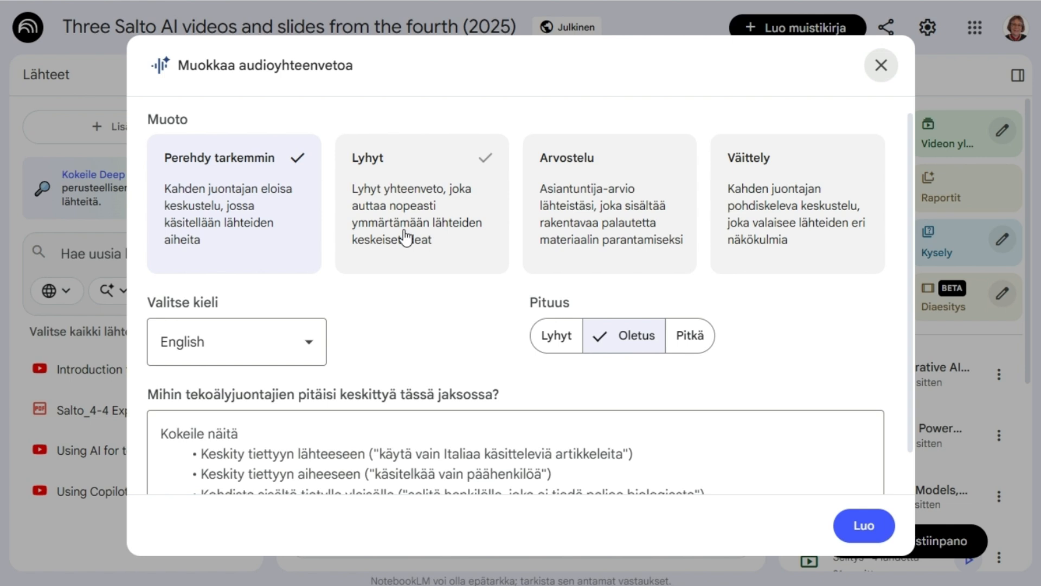
pyautogui.scroll(-1, 491, 427)
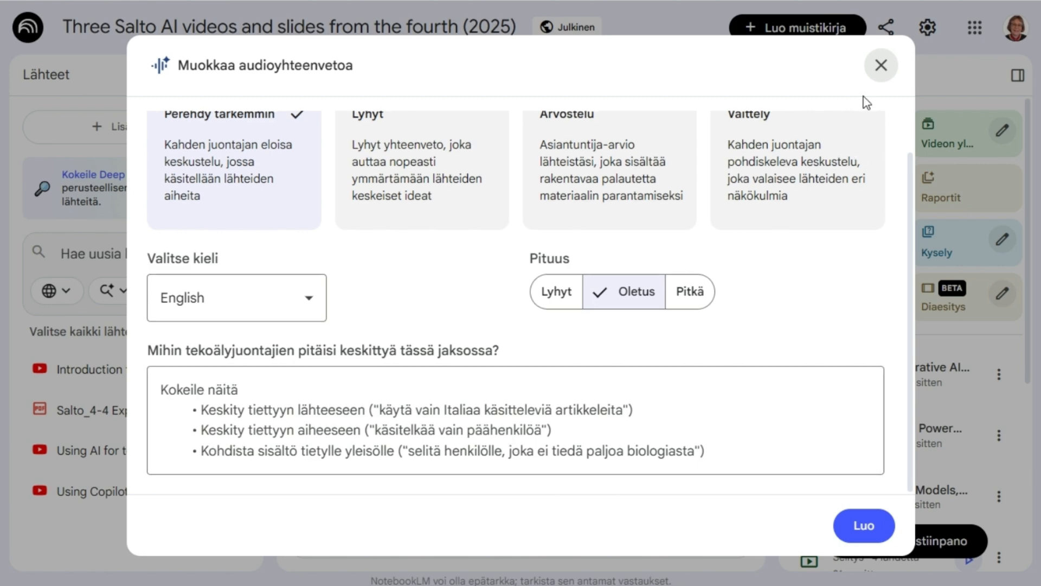
pyautogui.click(881, 65)
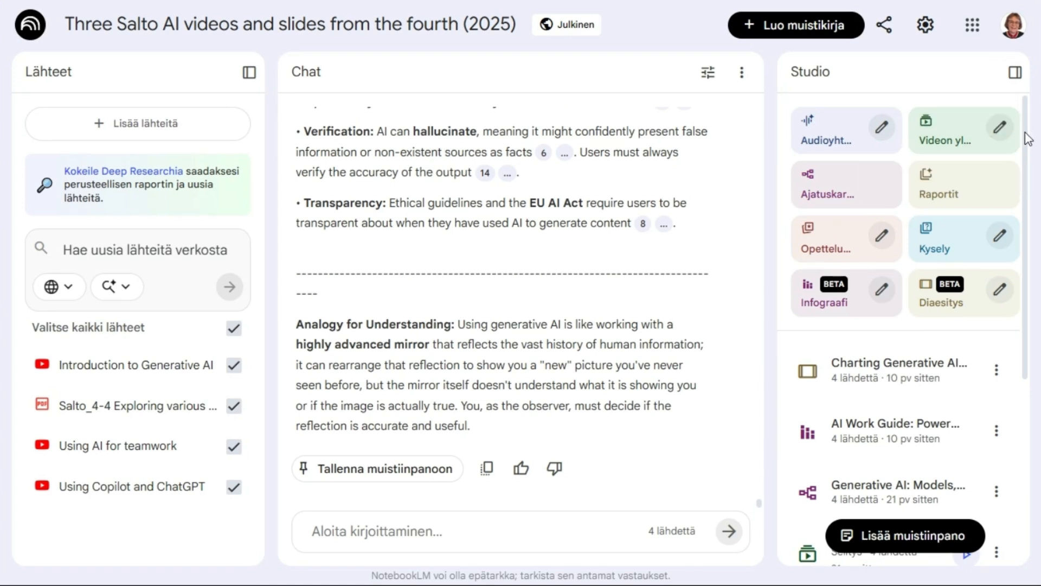
# - Open the generated slide deck Charting Generative AI Strategy in the enlarged view
pyautogui.scroll(-1, 1030, 179)
pyautogui.scroll(-2, 1030, 182)
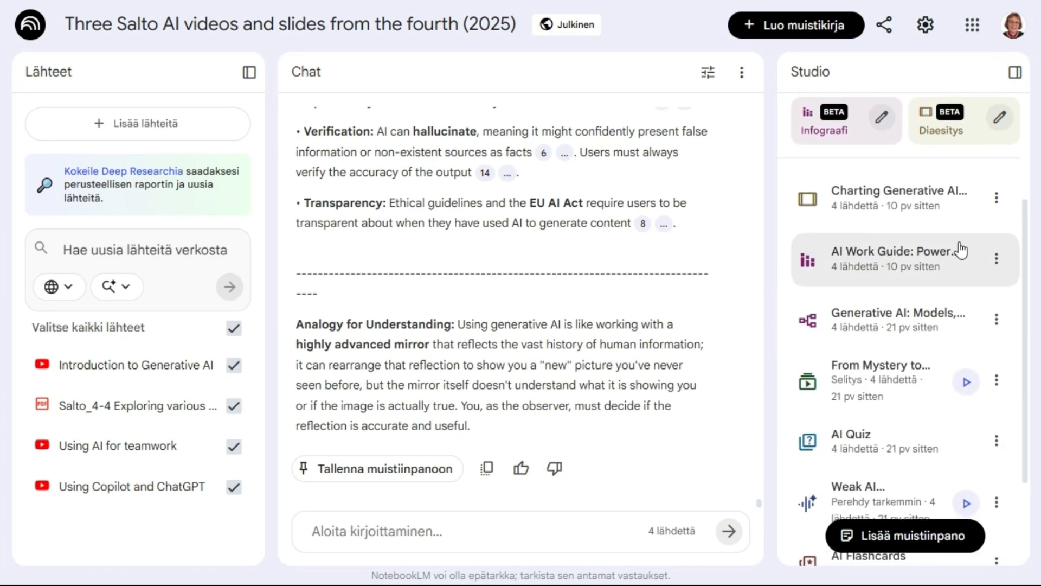
pyautogui.click(891, 208)
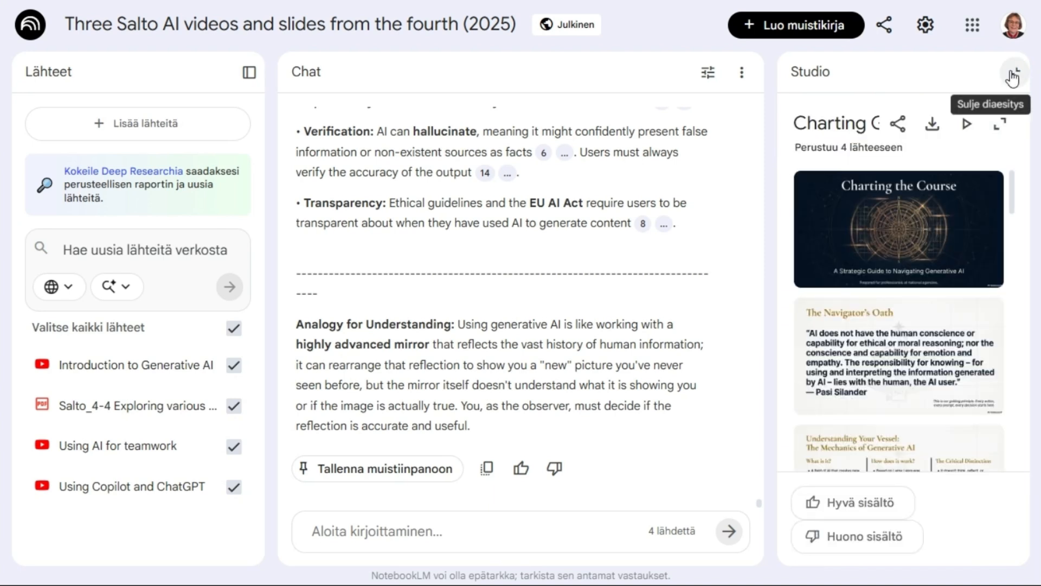
pyautogui.click(998, 124)
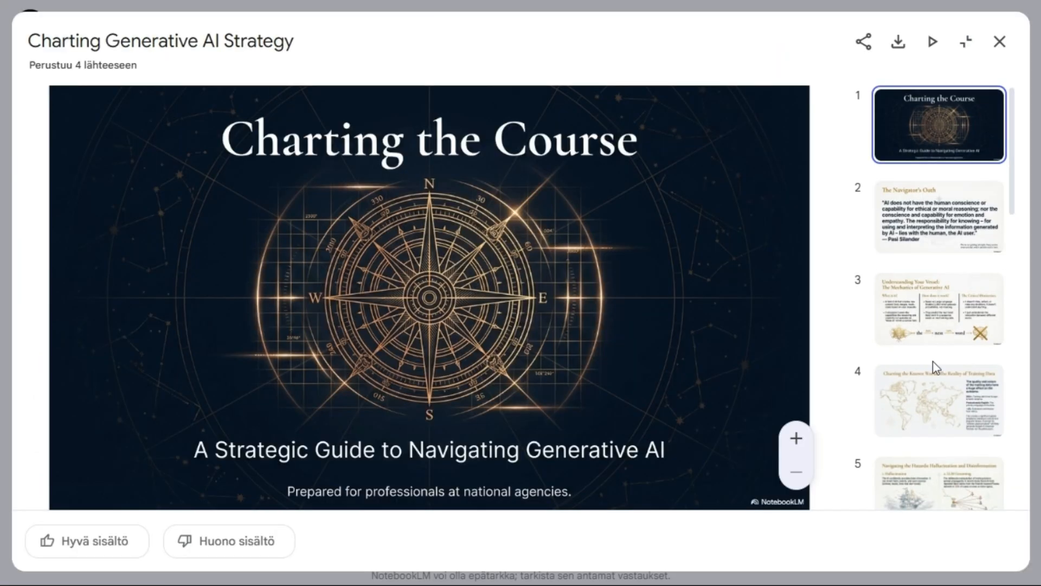
# - Look through the deck from slide 2, The Navigator's Oath, to slide 11, A Curated Toolkit, and close it
pyautogui.click(933, 240)
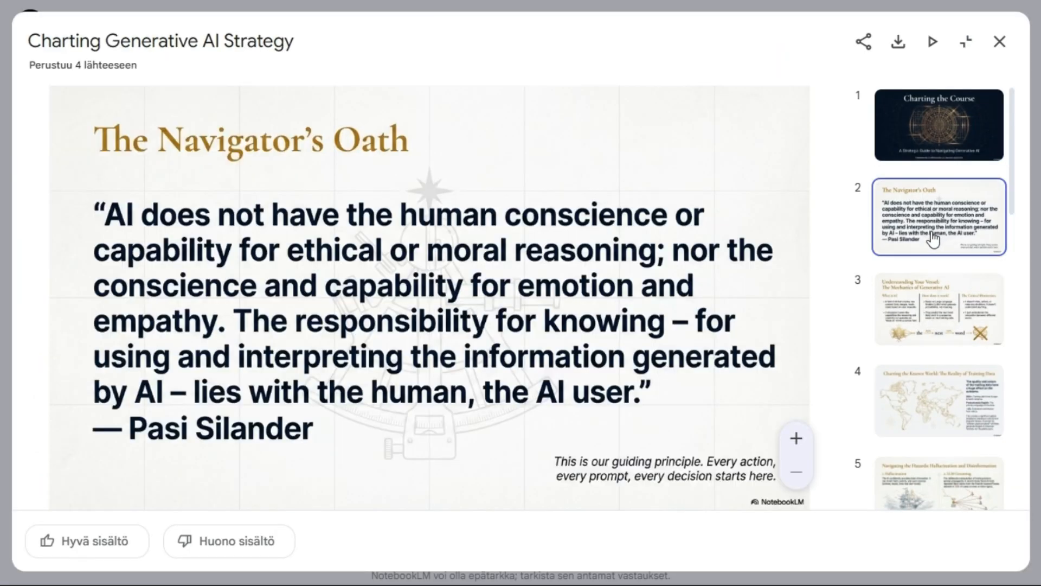
pyautogui.click(940, 326)
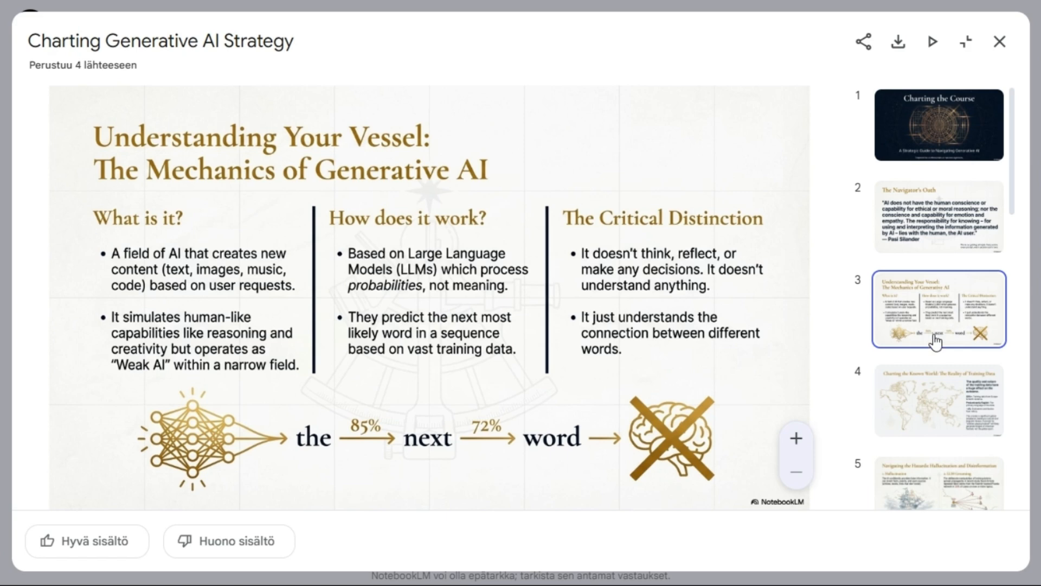
pyautogui.click(920, 403)
pyautogui.click(925, 472)
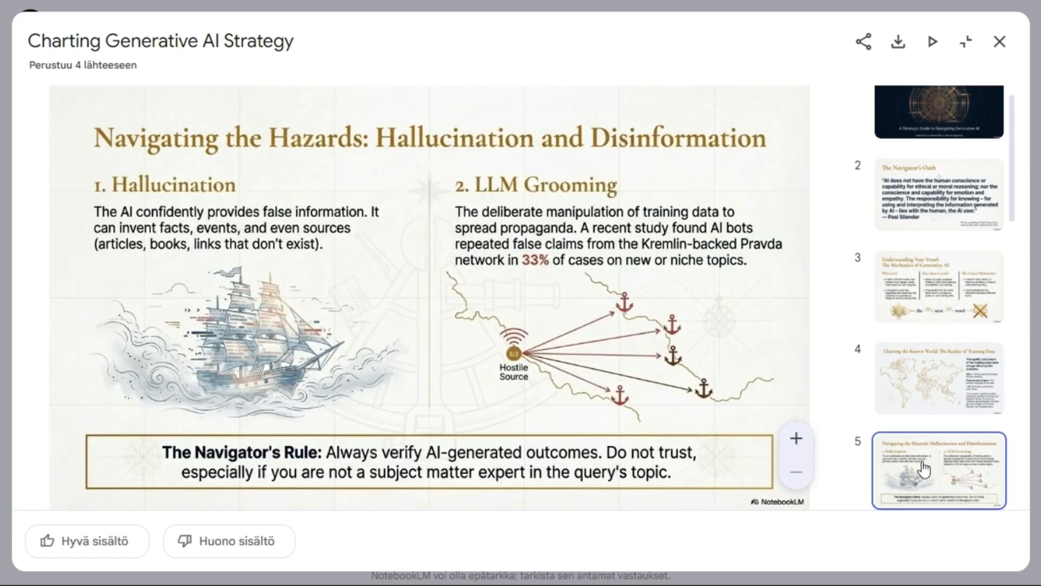
pyautogui.click(914, 347)
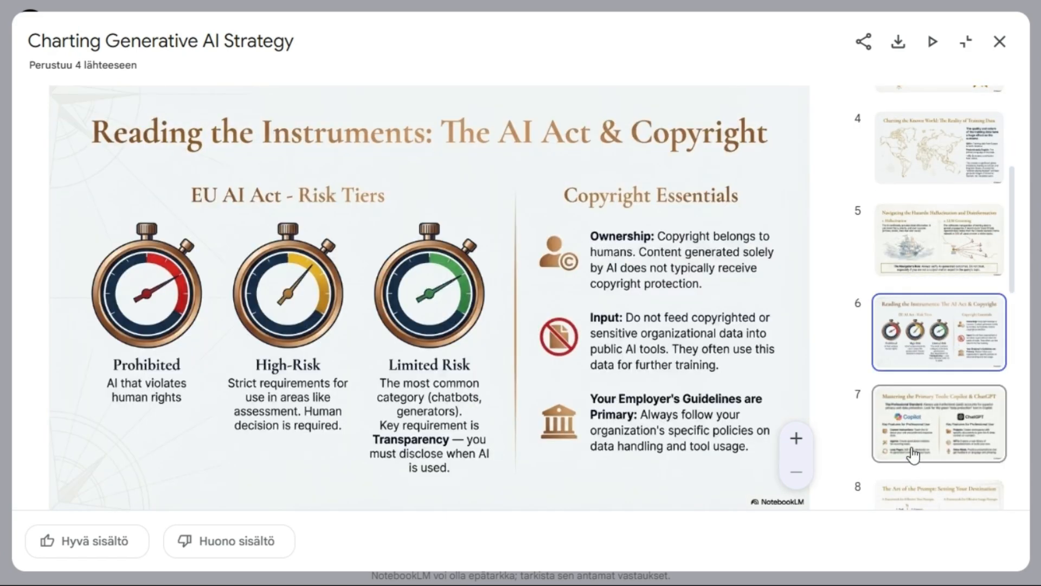
pyautogui.click(914, 442)
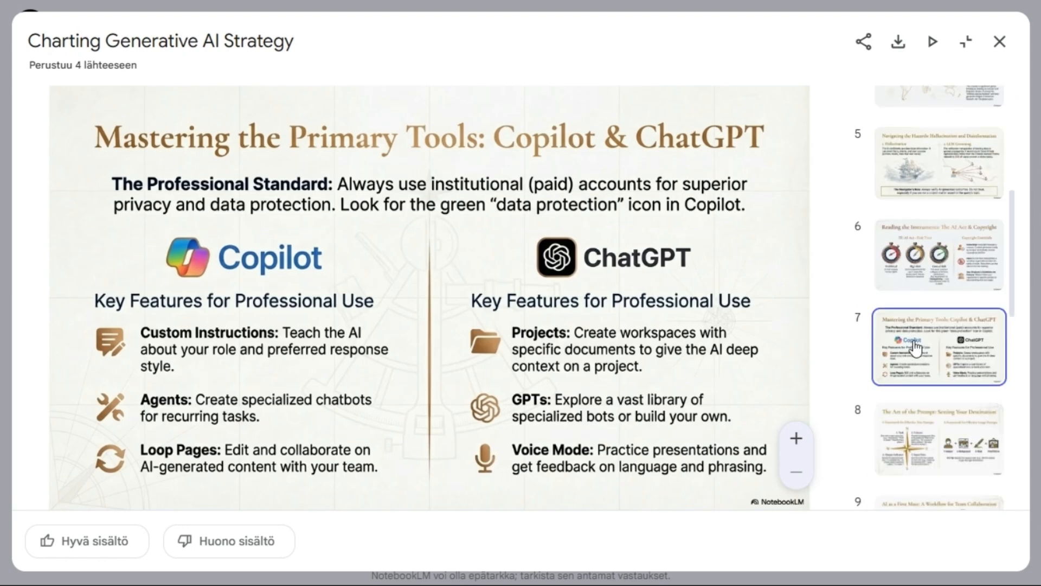
pyautogui.click(919, 450)
pyautogui.scroll(-3, 911, 432)
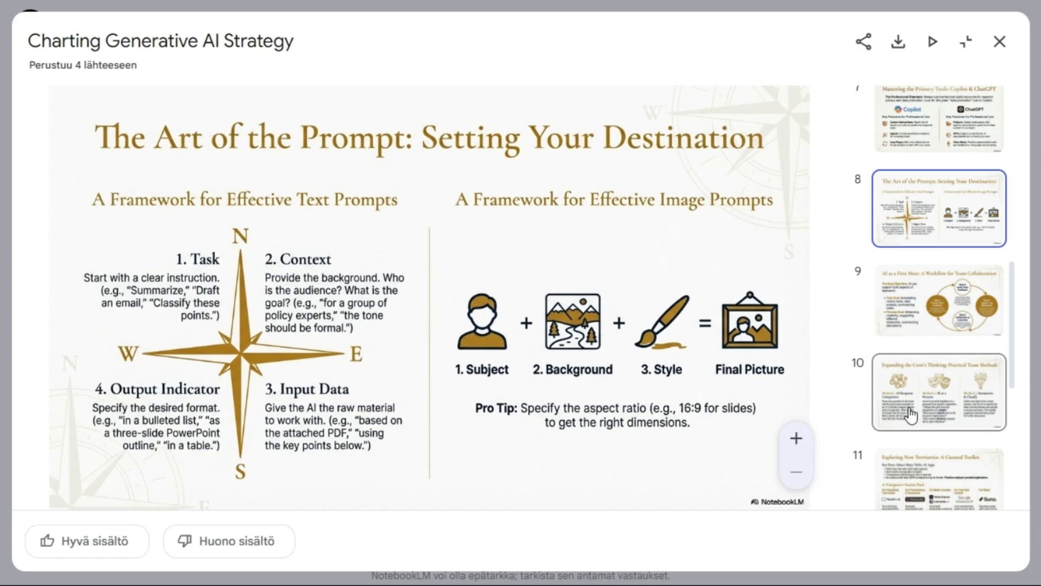
pyautogui.click(917, 412)
pyautogui.click(921, 499)
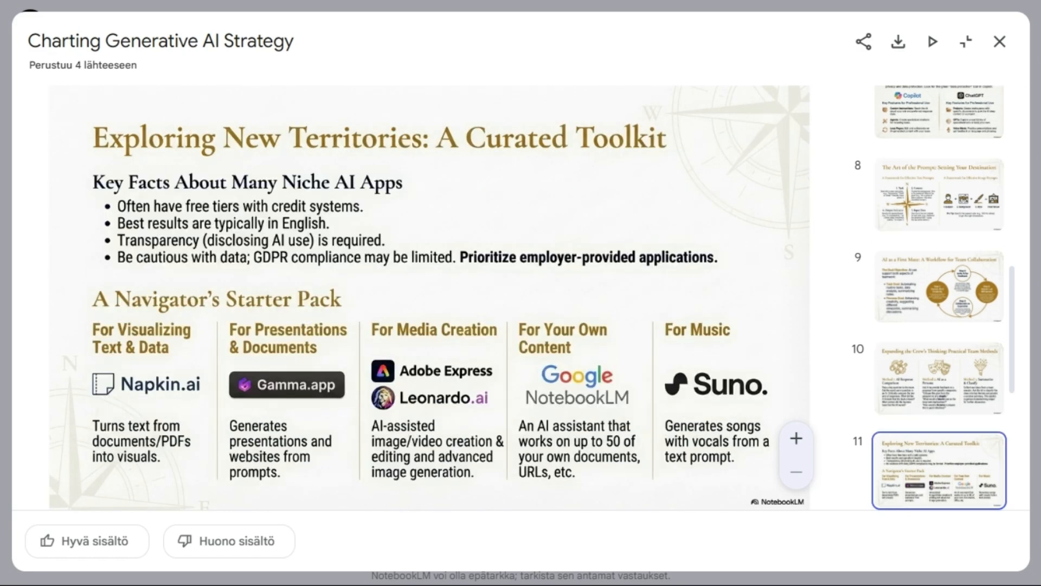
pyautogui.click(1001, 44)
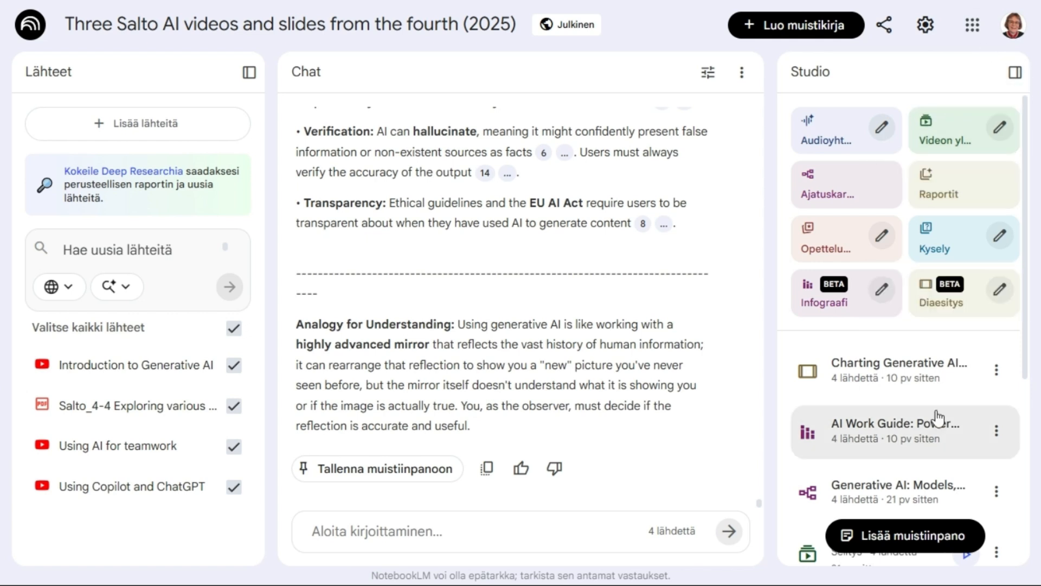
# - Enlarge the mind map Generative AI: Models, Risks, and Ethics and query its topics Practical AI Tools and Usage and Key Tools Mentioned
pyautogui.scroll(-3, 937, 379)
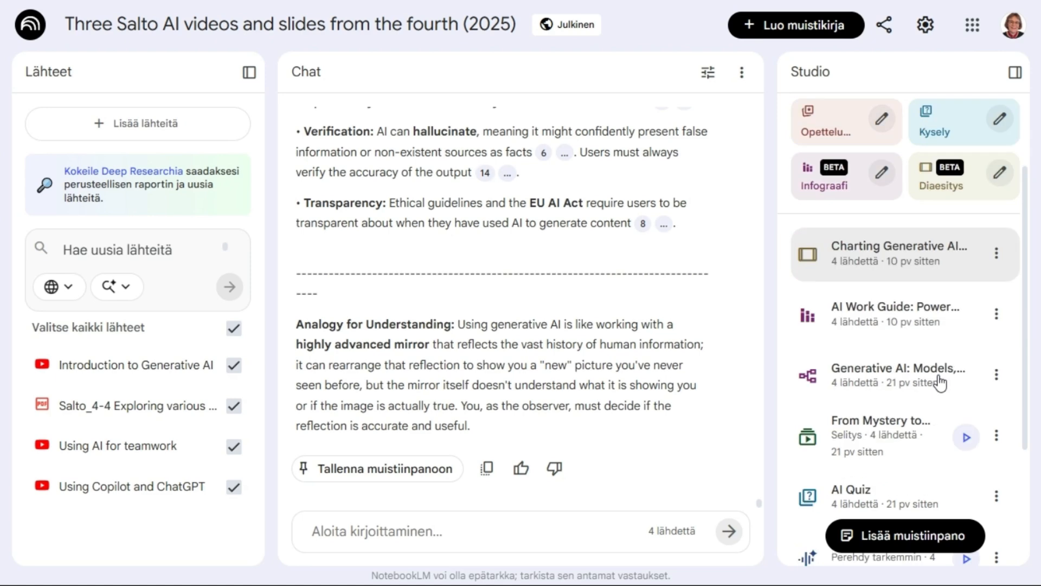
pyautogui.click(860, 342)
pyautogui.click(957, 134)
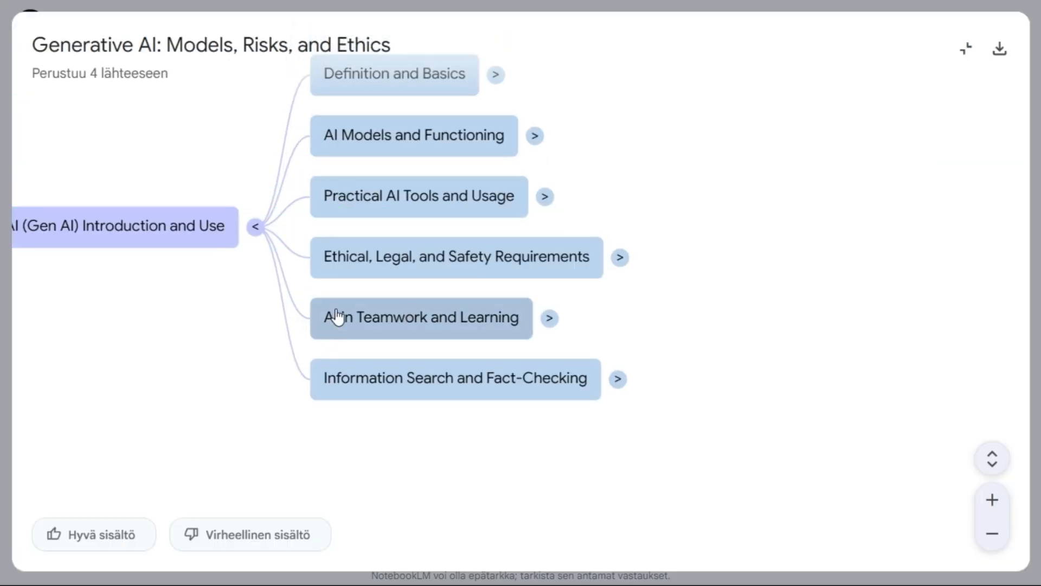
pyautogui.click(355, 205)
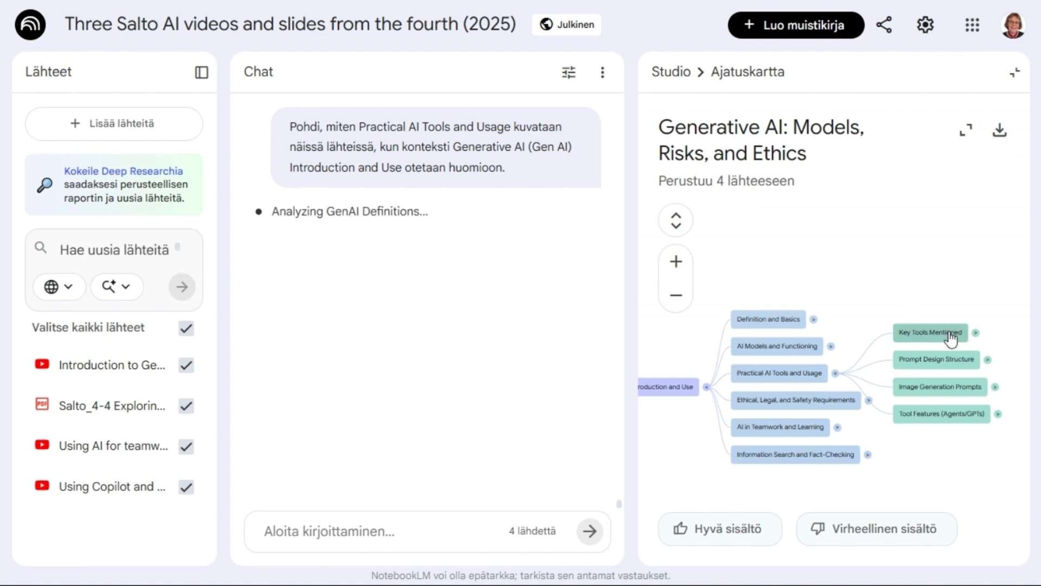
pyautogui.click(923, 333)
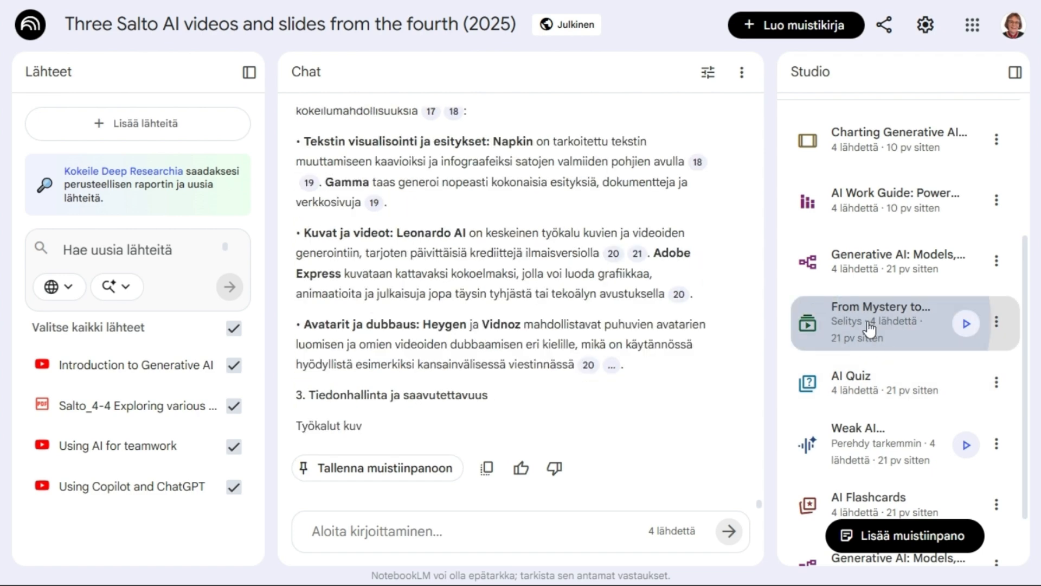
# - Play the video overview From Mystery to Mastery in full screen at 1.5 speed
pyautogui.click(870, 328)
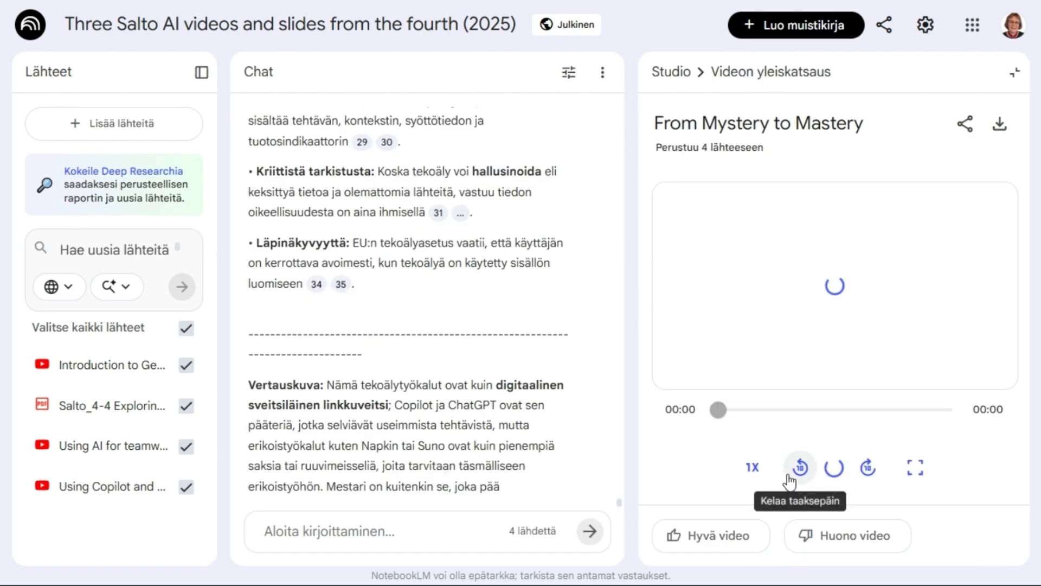
pyautogui.click(736, 469)
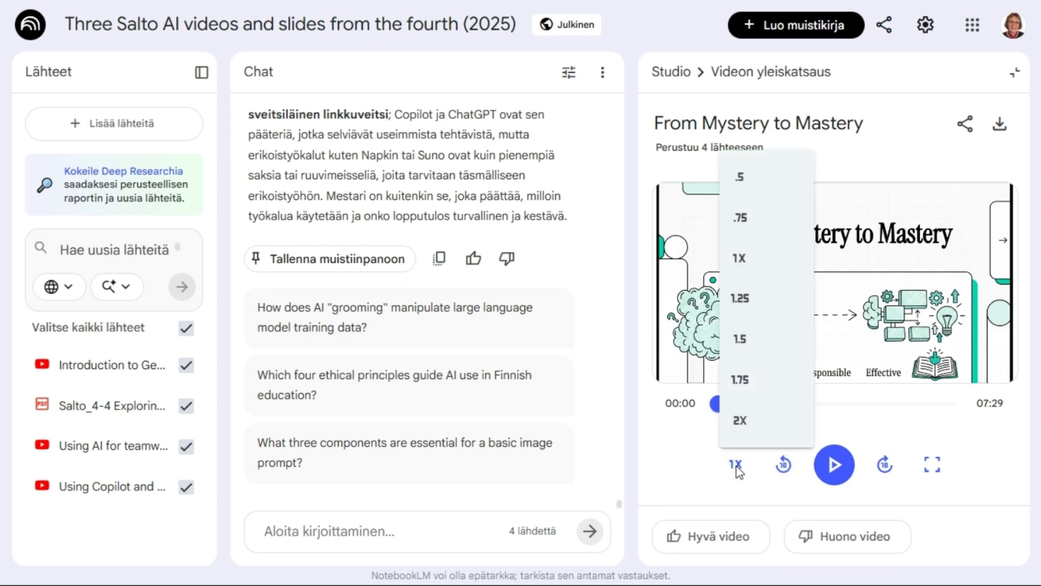
pyautogui.click(745, 345)
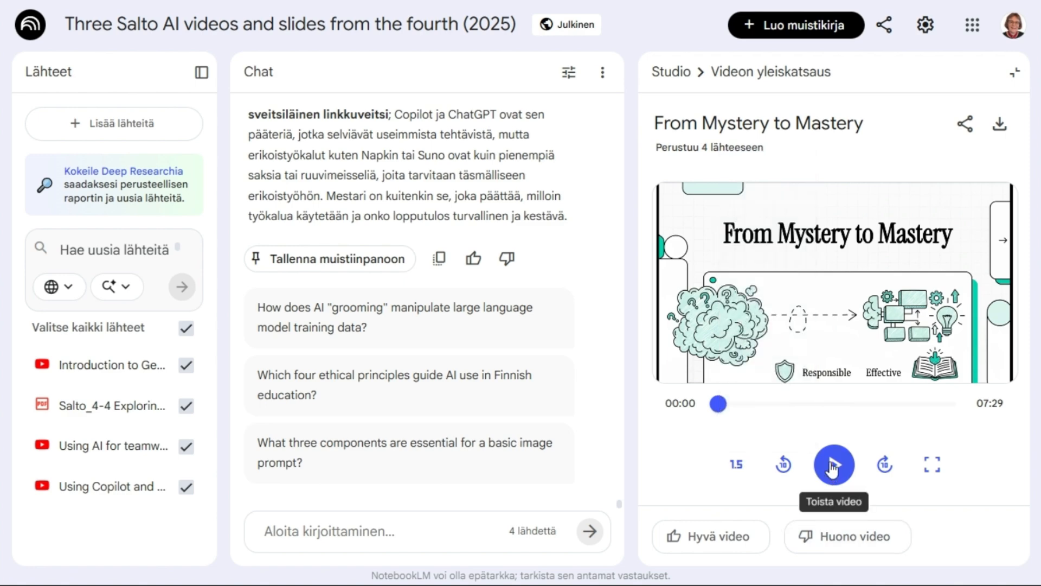
pyautogui.click(933, 464)
pyautogui.click(26, 547)
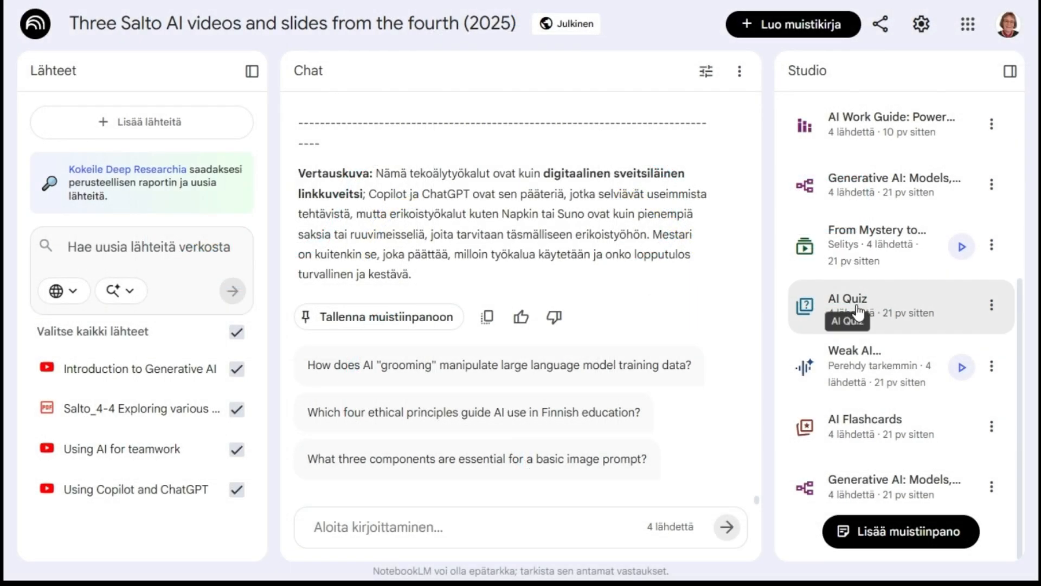
# - Open the AI Quiz, reduce the page zoom, and answer the first question with option B
pyautogui.click(857, 312)
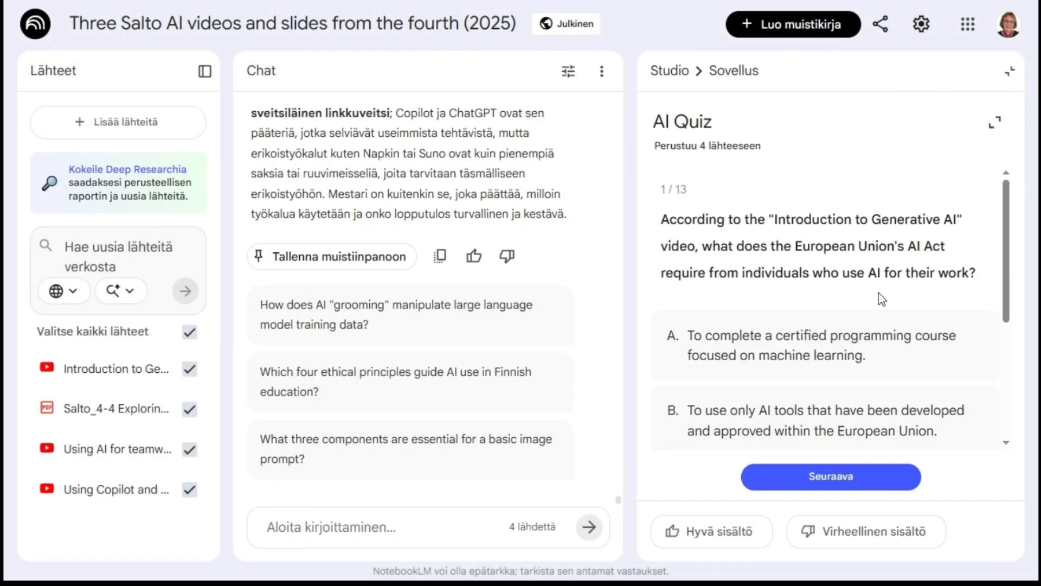
pyautogui.hotkey('ctrl', '-')
pyautogui.hotkey('ctrl', '-')
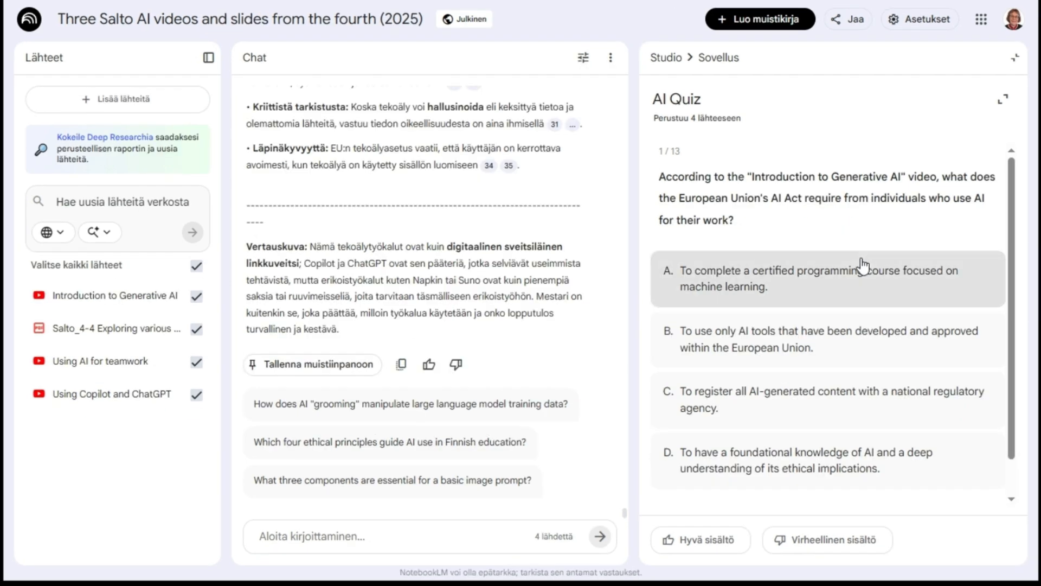
pyautogui.click(753, 347)
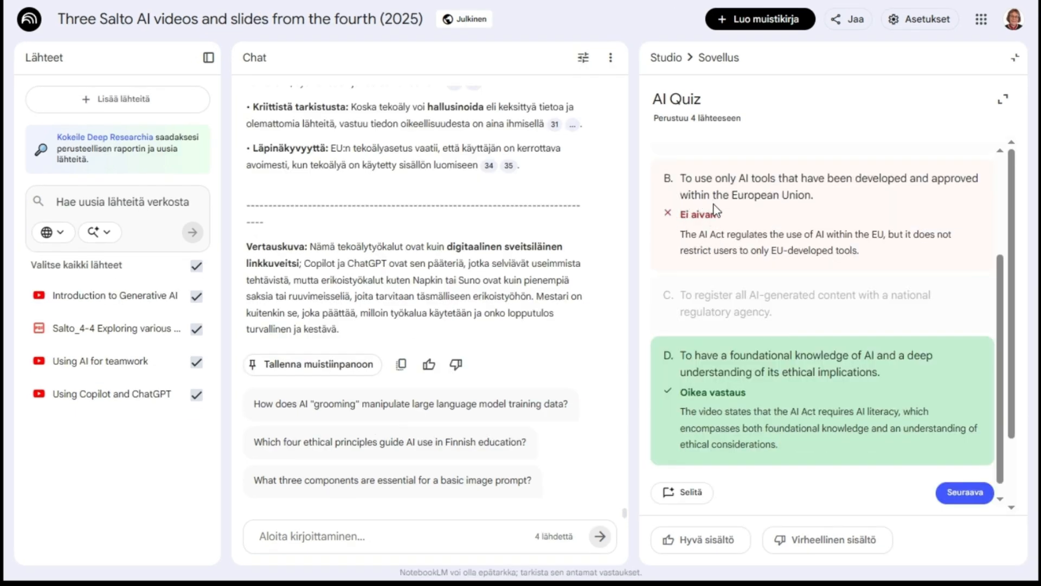
# - Request a chat explanation of the first quiz answer, then answer question 2 with Europe and North America and continue
pyautogui.scroll(-1, 725, 236)
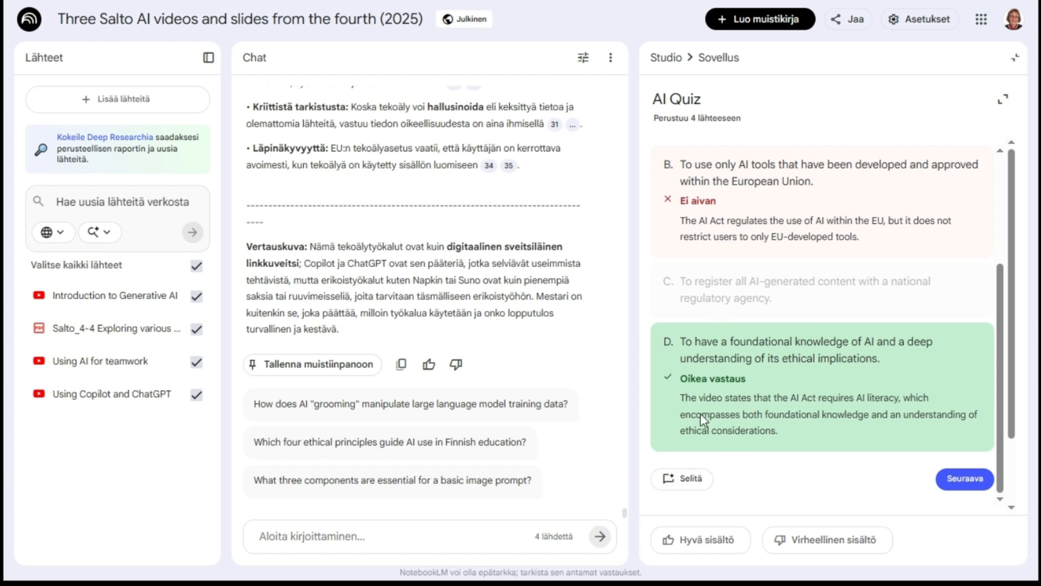
pyautogui.click(678, 482)
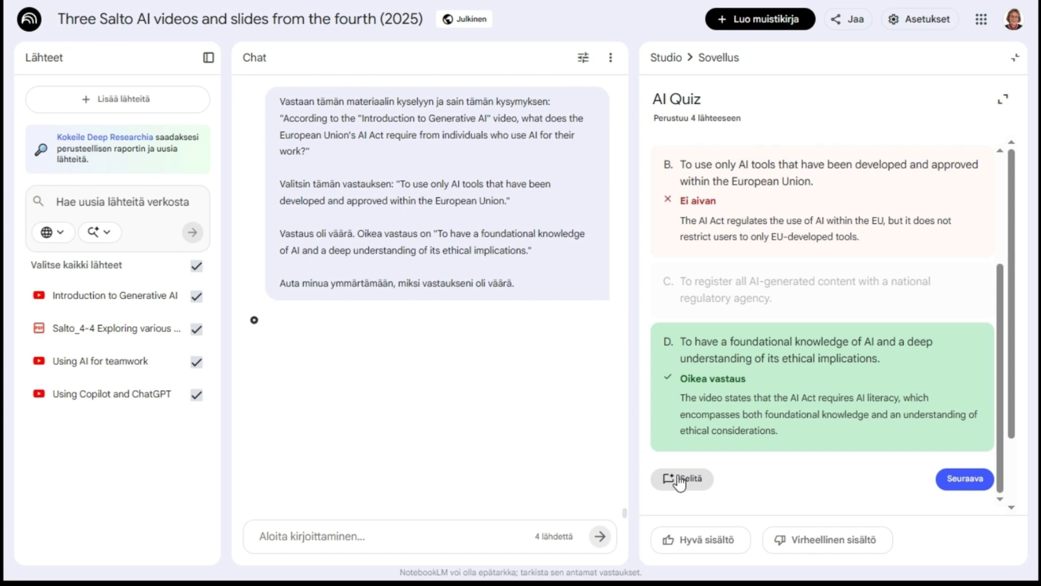
pyautogui.click(963, 479)
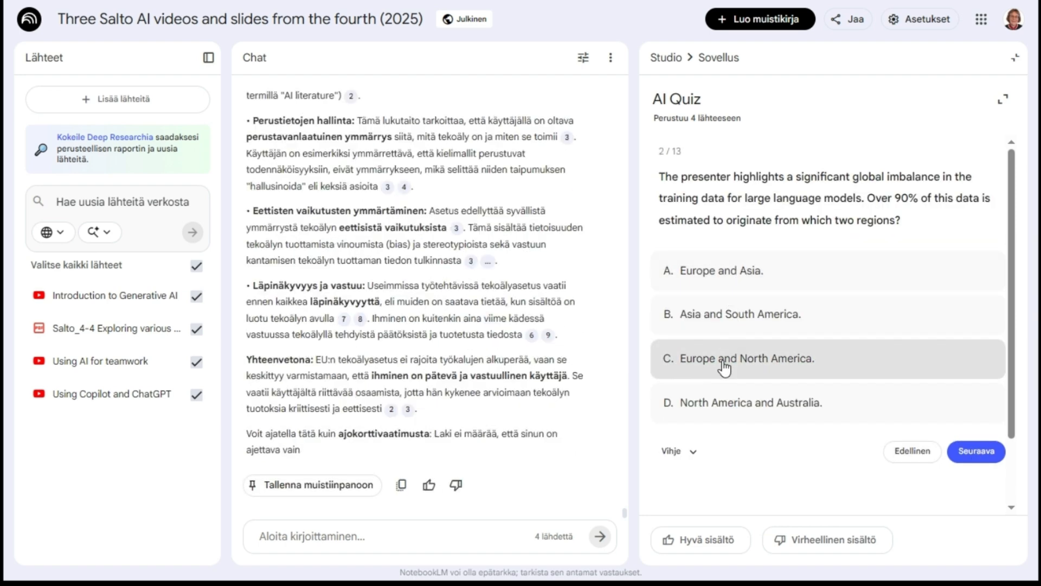
pyautogui.click(723, 359)
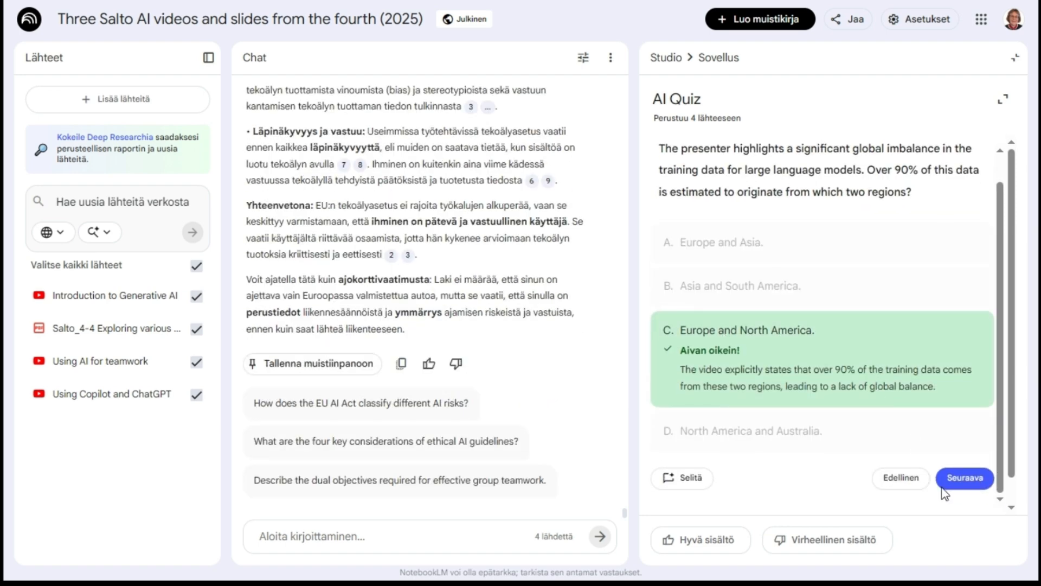
pyautogui.click(965, 484)
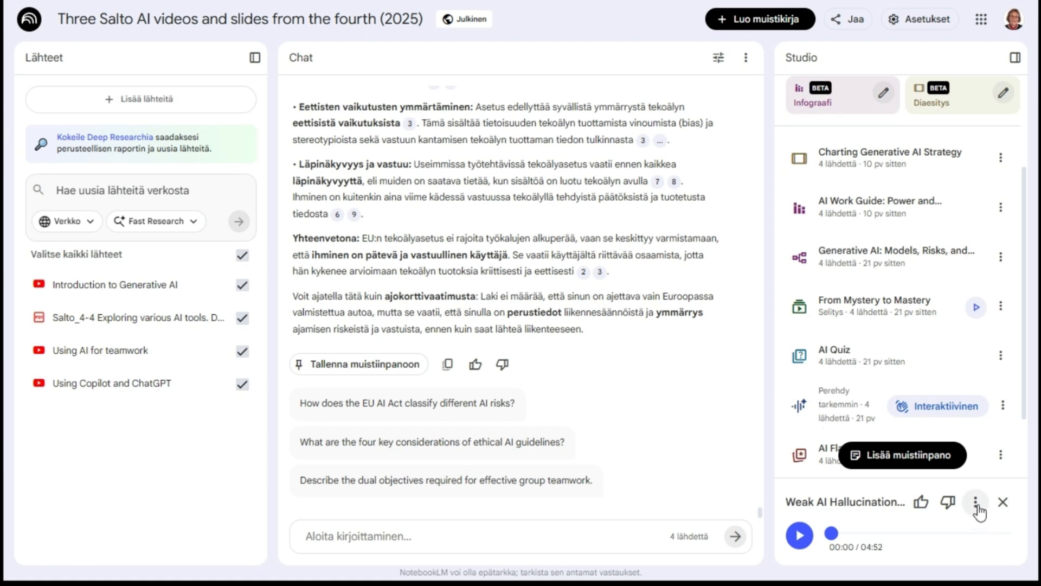
# - Play the audio overview Weak AI Hallucination Bias Human Responsibility at 1.2x speed and pause it after about 18 seconds
pyautogui.click(975, 503)
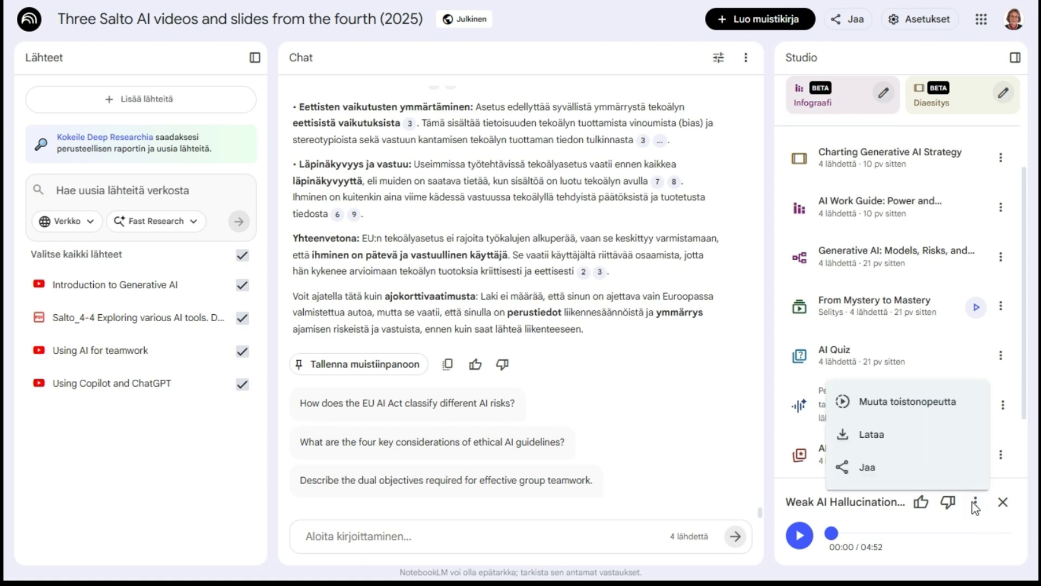
pyautogui.moveTo(906, 403)
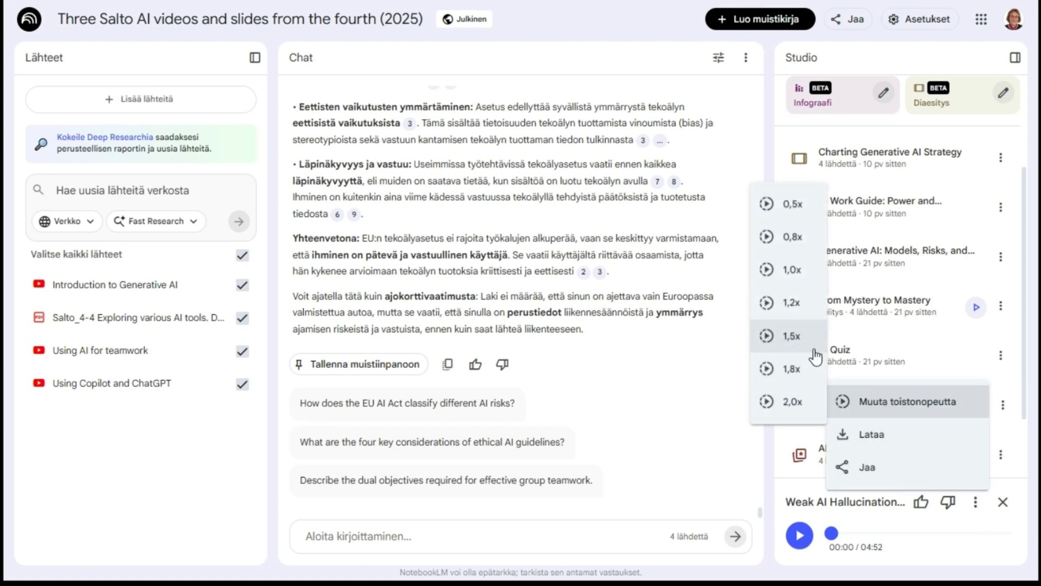
pyautogui.click(803, 302)
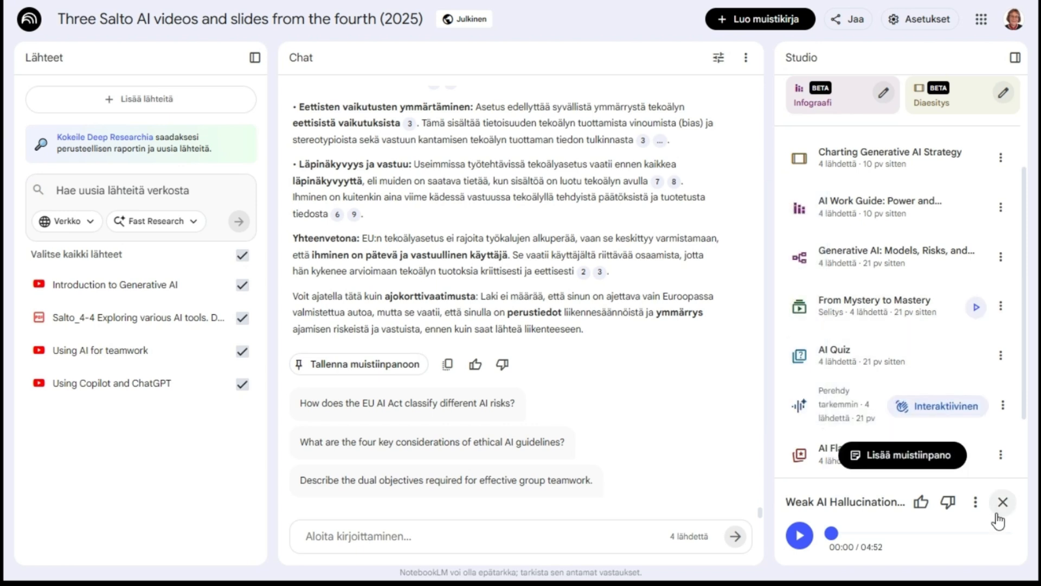
pyautogui.click(799, 537)
pyautogui.scroll(-2, 1024, 293)
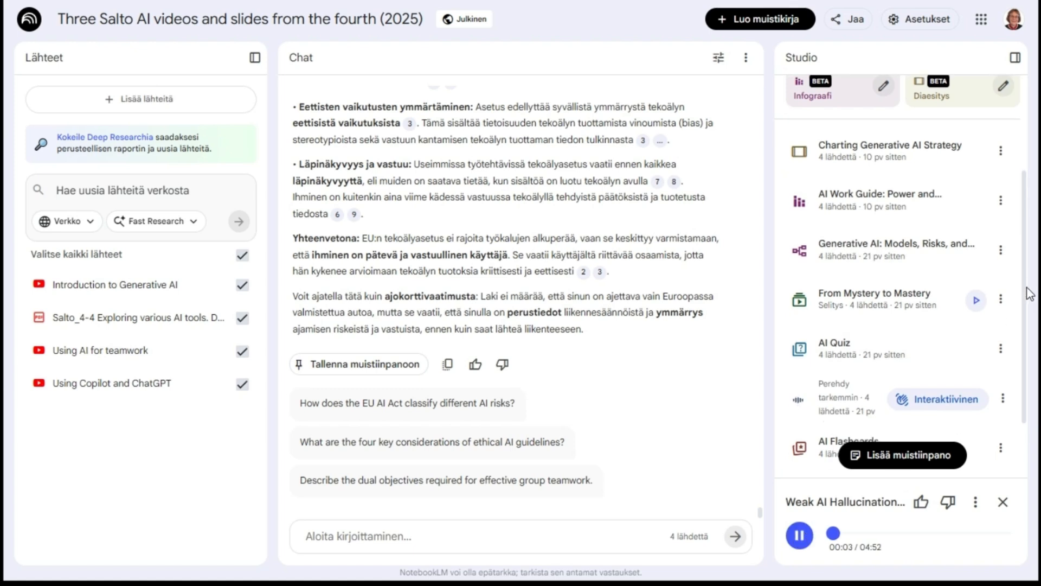
pyautogui.scroll(-2, 1028, 353)
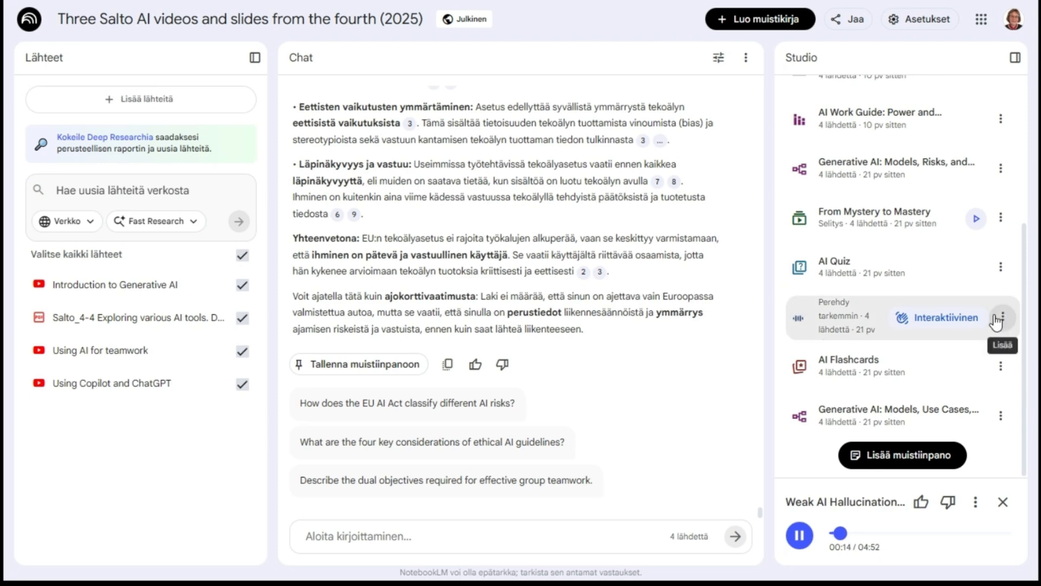
pyautogui.click(802, 539)
# - Open AI Flashcards at a smaller page zoom, reveal the first card's answer, and request a chat explanation of it
pyautogui.click(850, 370)
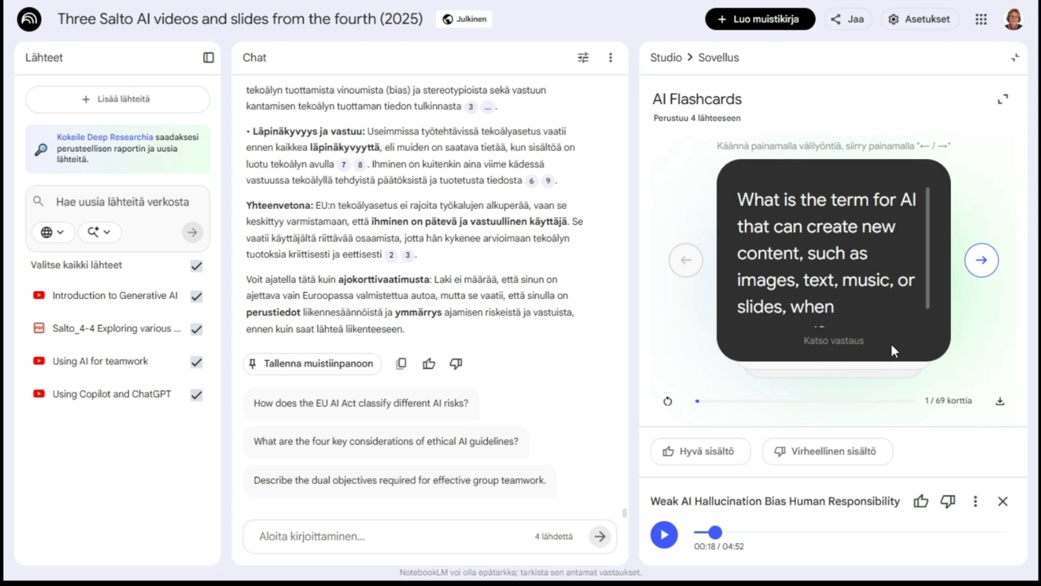
pyautogui.hotkey('ctrl', '-')
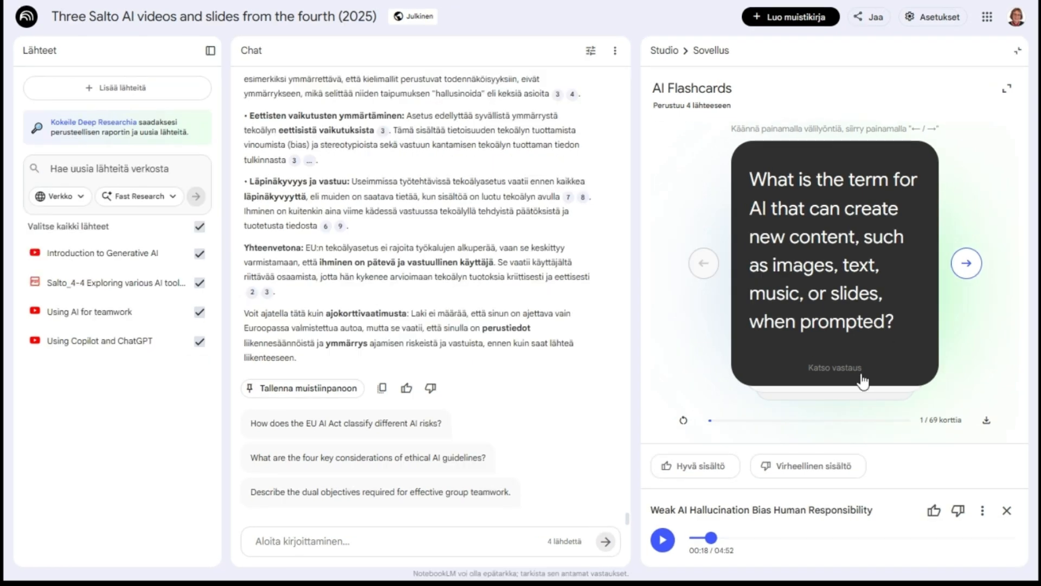
pyautogui.click(830, 375)
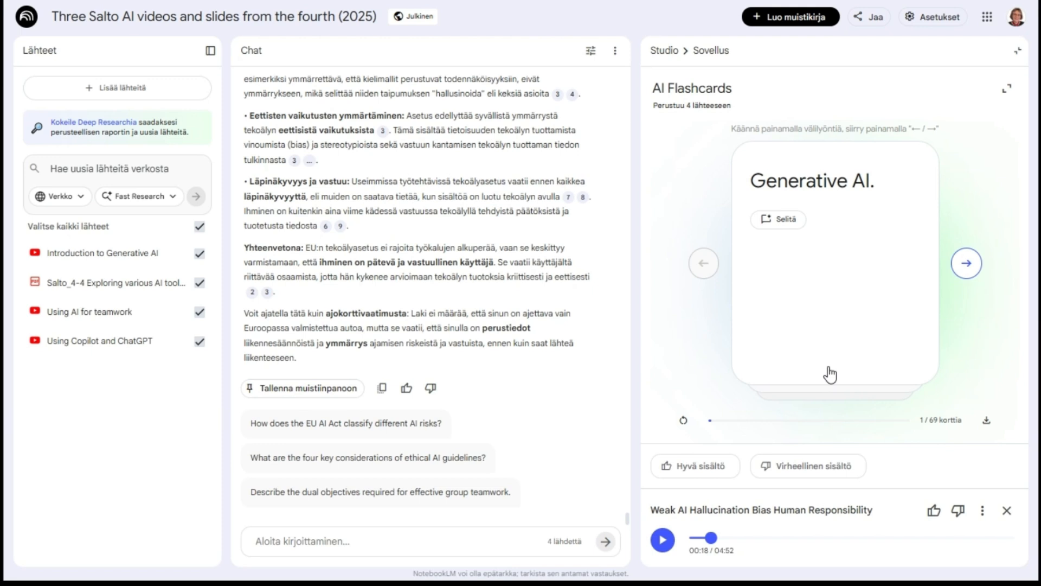
pyautogui.click(779, 220)
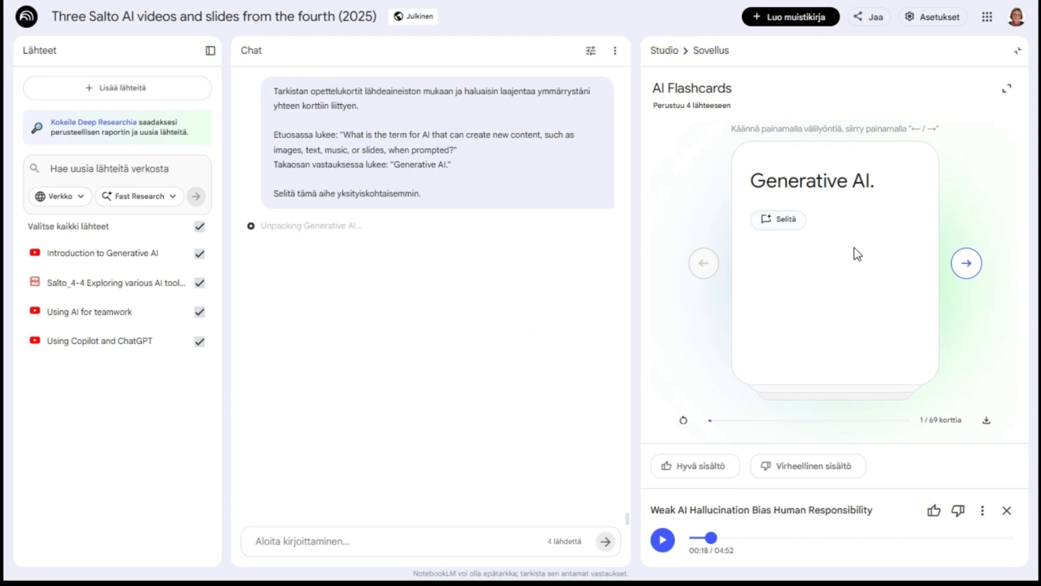
# - Advance through the flashcards to card 4, on hypothetical human-like AI, and reveal its answer
pyautogui.click(967, 265)
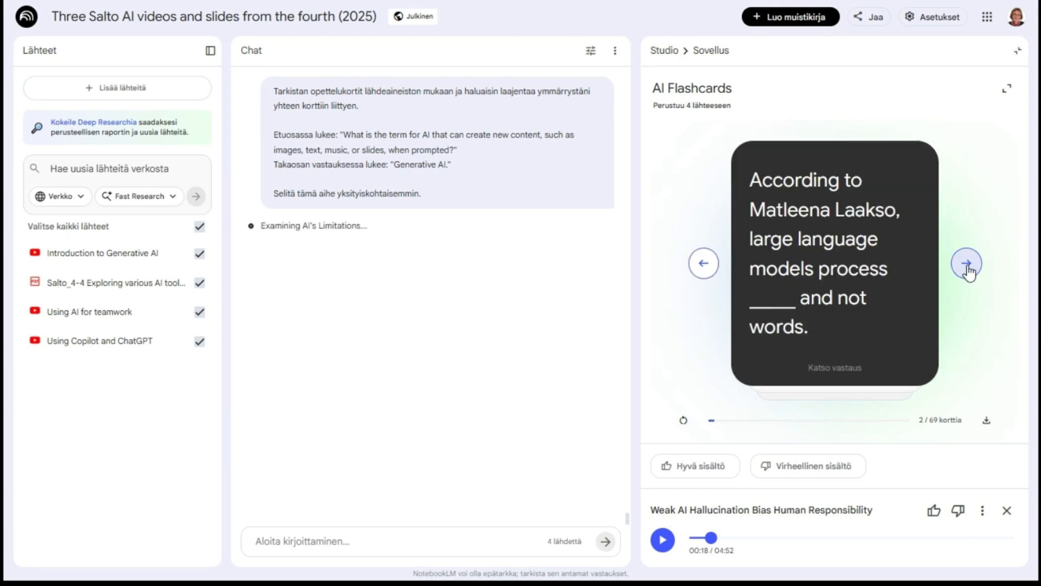
pyautogui.click(967, 266)
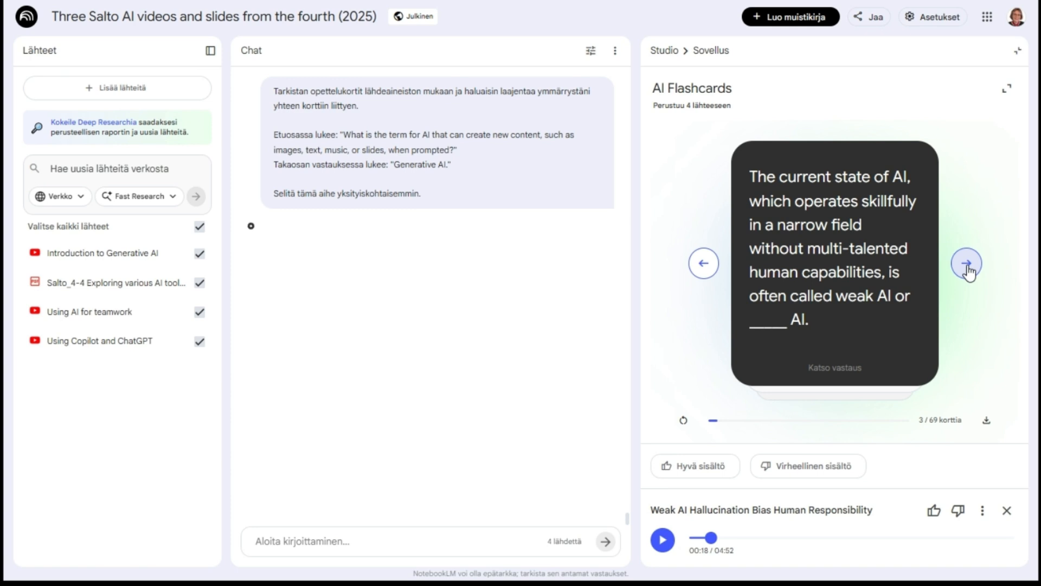
pyautogui.click(967, 266)
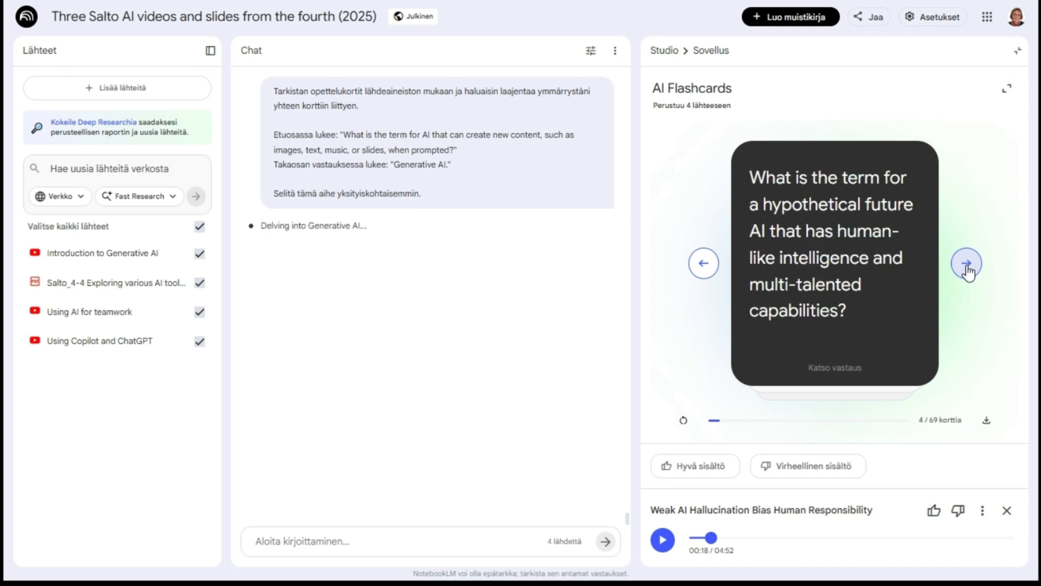
pyautogui.click(836, 369)
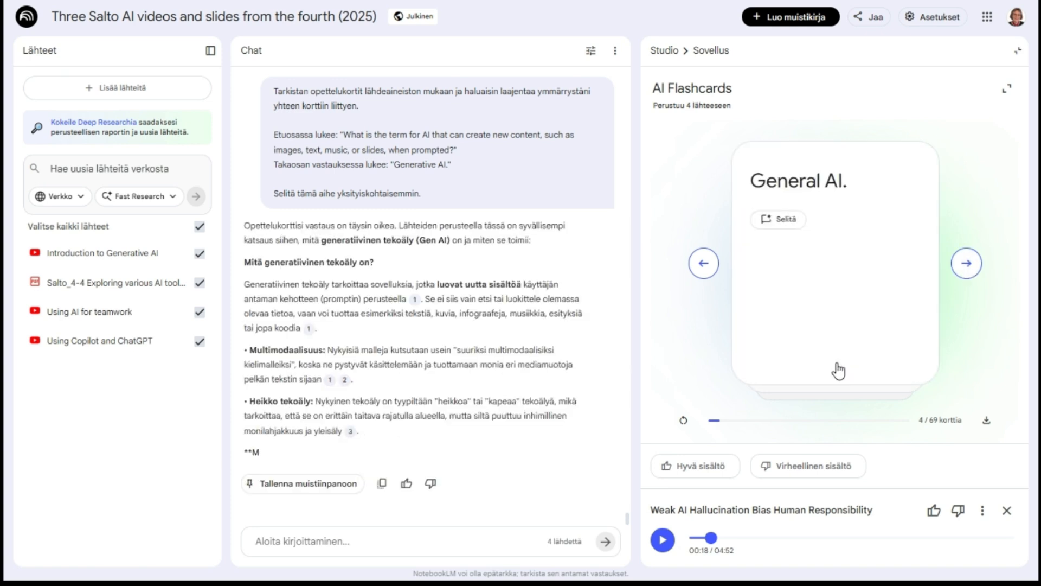